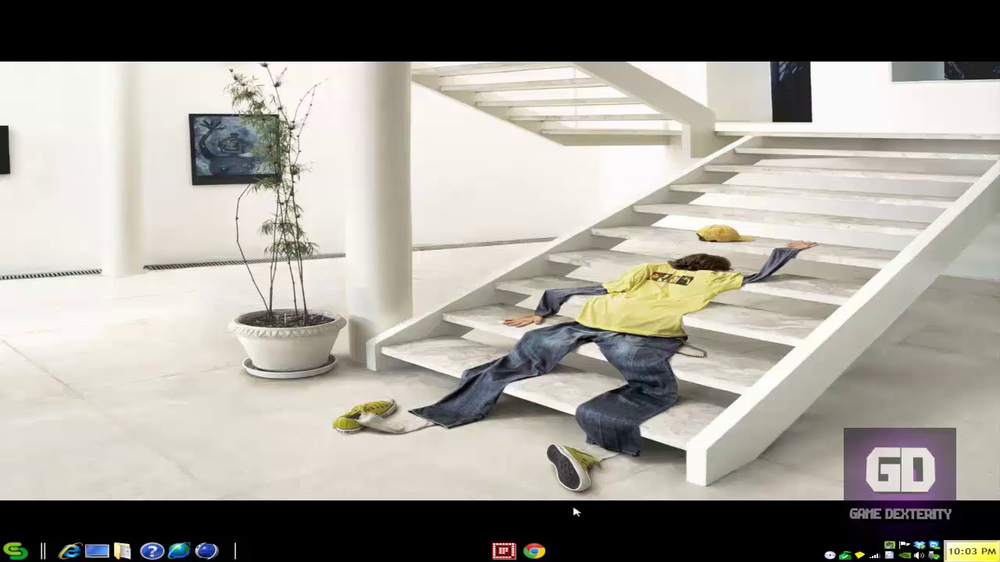
Open the Downloads page of the DOSBox website in Chrome.
{"action": "left_click", "coordinate": [541, 551]}
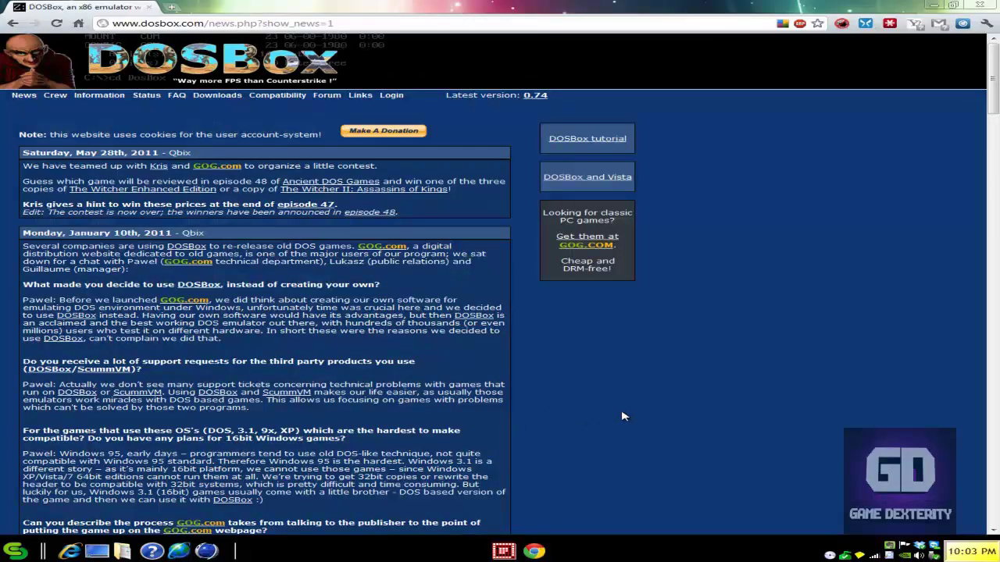
{"action": "left_click", "coordinate": [209, 97]}
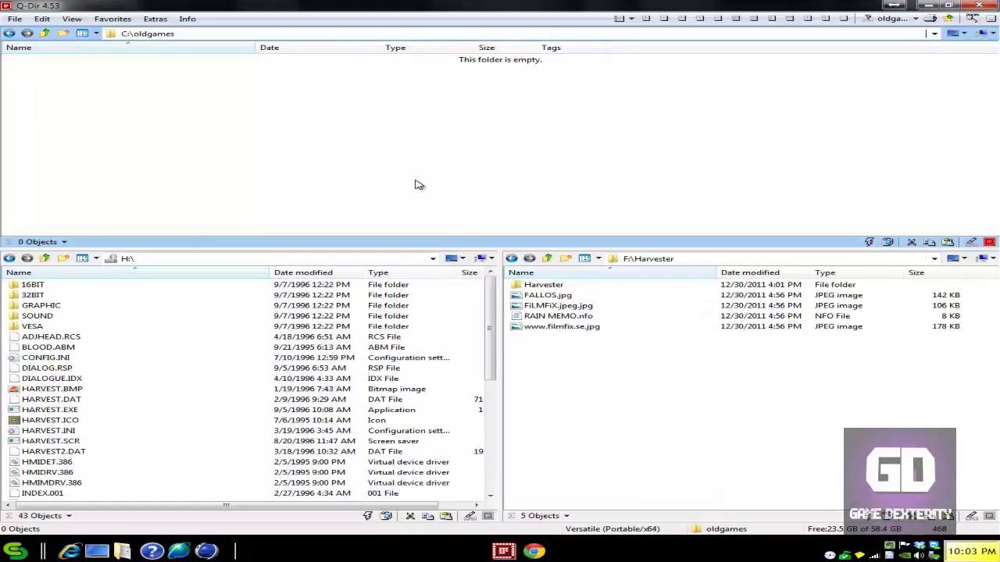
Mount D1Harvester.iso from F:\Harvester\Harvester on virtual CD drive H:.
{"action": "double_click", "coordinate": [572, 286]}
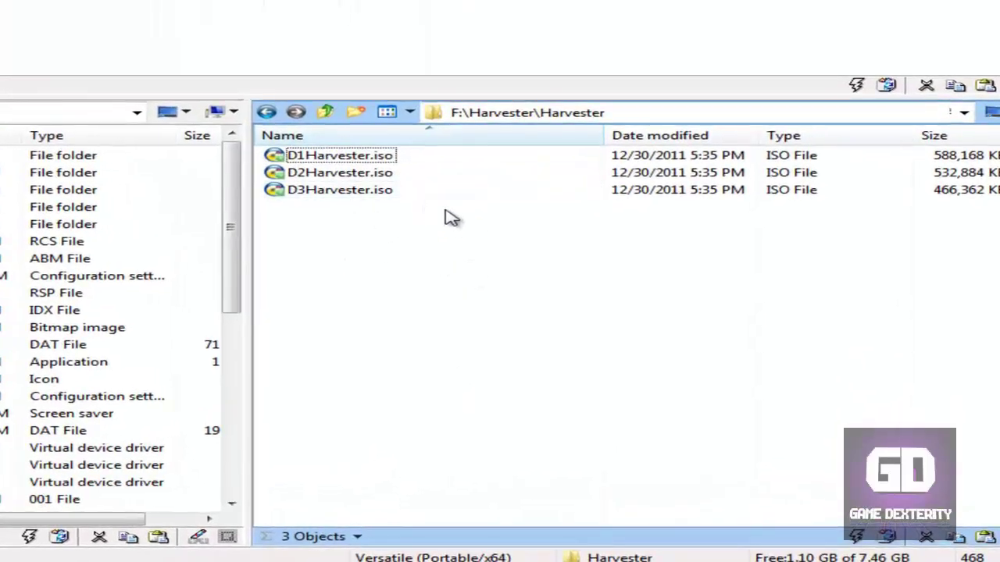
{"action": "left_click", "coordinate": [344, 160]}
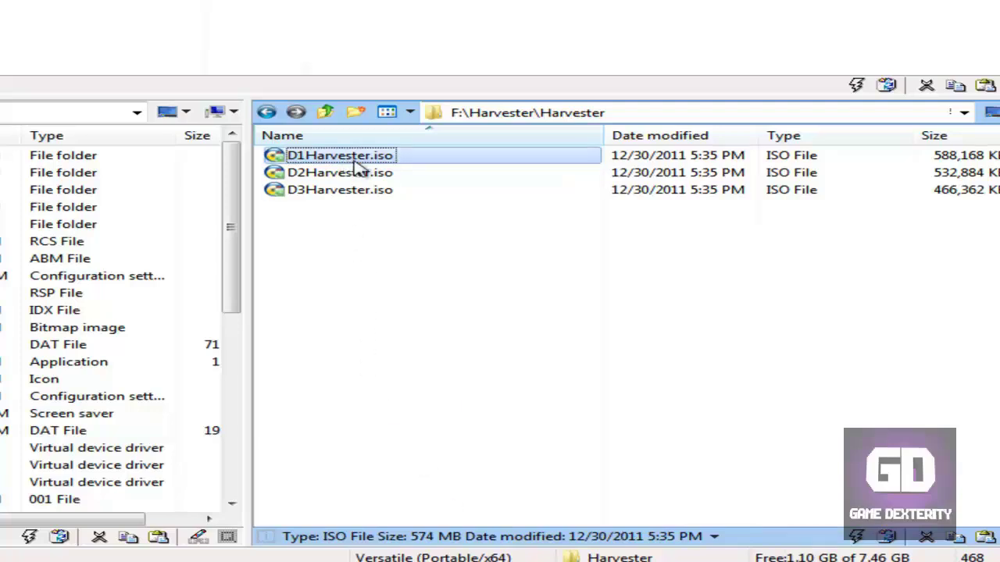
{"action": "right_click", "coordinate": [355, 160]}
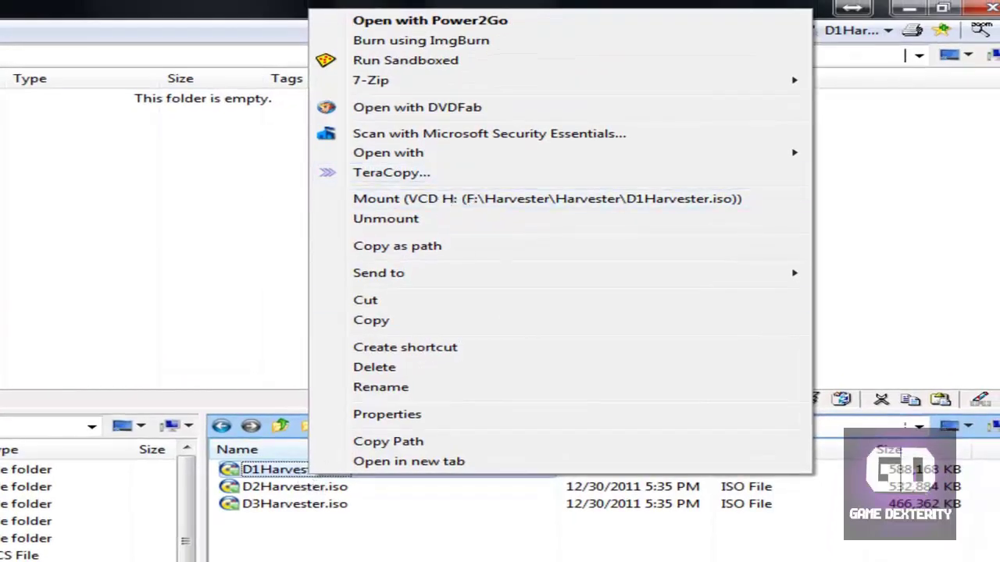
{"action": "left_click", "coordinate": [547, 199]}
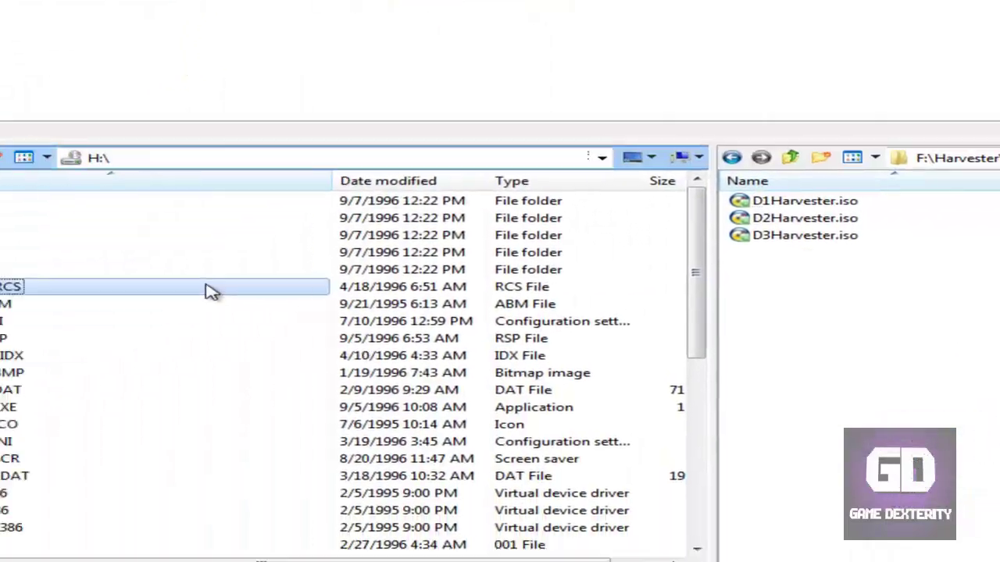
Examine the files on the mounted disc in H:\ and the location of the oldgames folder on C:\.
{"action": "scroll", "coordinate": [301, 255], "scroll_direction": "down", "scroll_amount": 3}
{"action": "scroll", "coordinate": [284, 285], "scroll_direction": "down", "scroll_amount": 5}
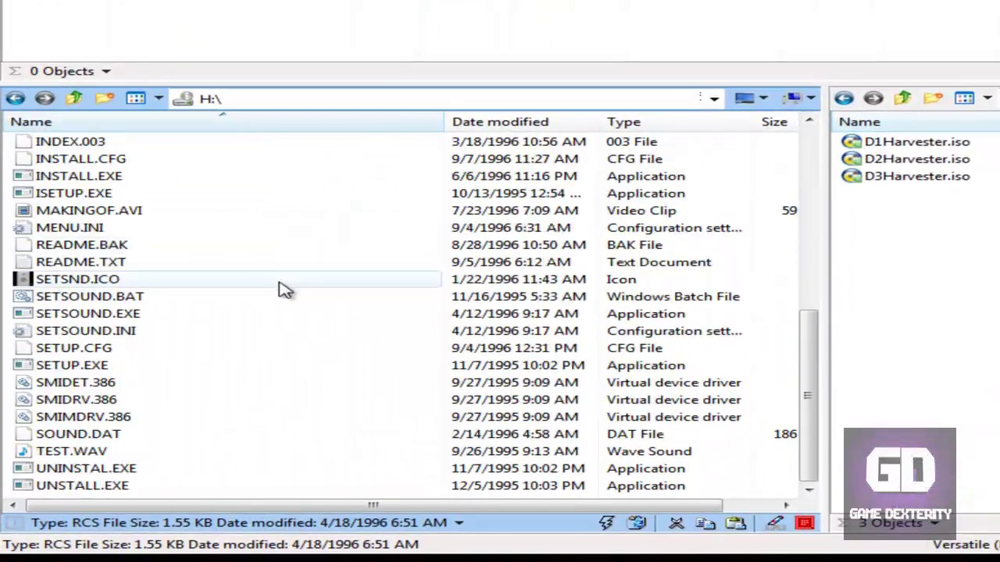
{"action": "scroll", "coordinate": [289, 309], "scroll_direction": "up", "scroll_amount": 7}
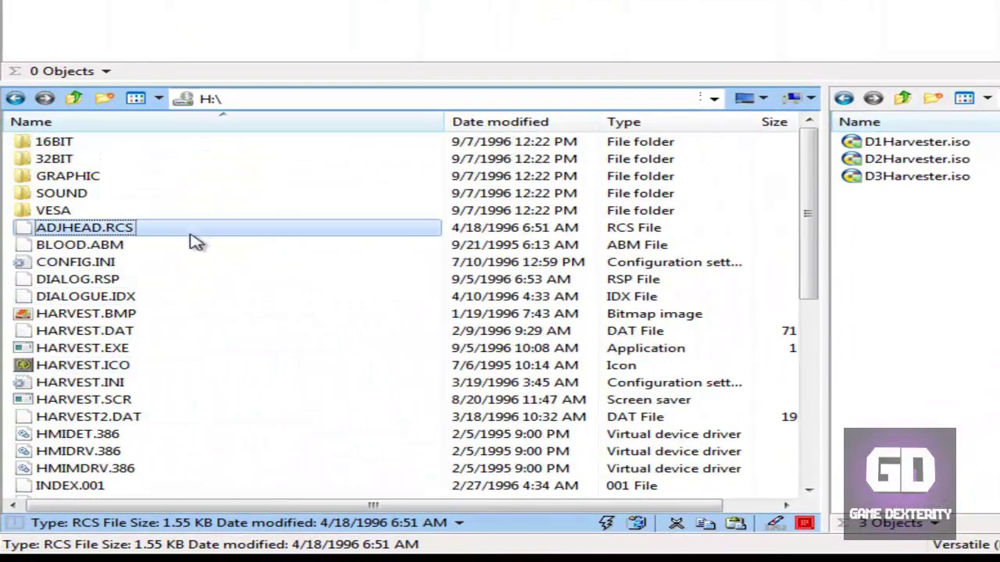
{"action": "scroll", "coordinate": [196, 266], "scroll_direction": "down", "scroll_amount": 8}
{"action": "scroll", "coordinate": [219, 273], "scroll_direction": "up", "scroll_amount": 8}
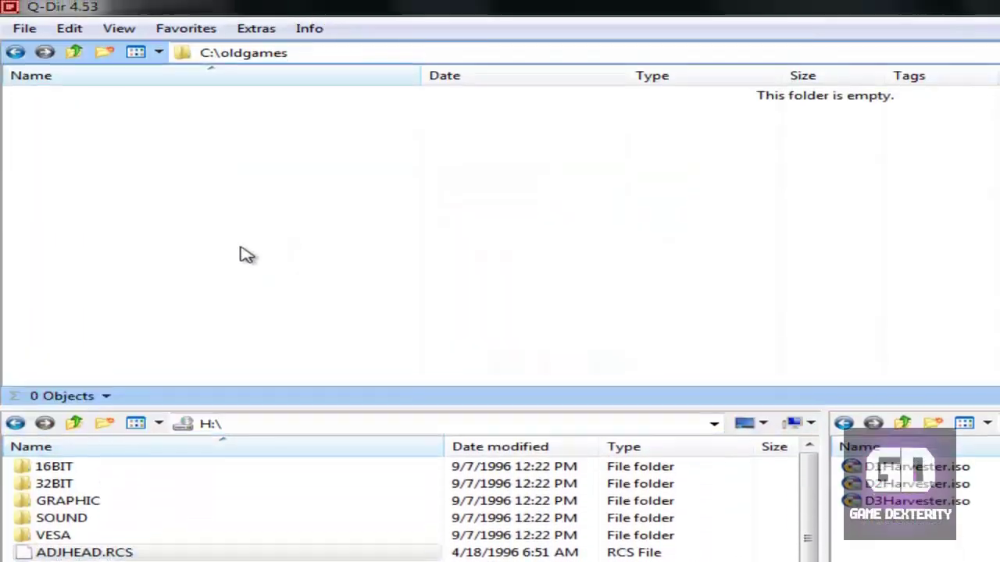
{"action": "left_click", "coordinate": [73, 56]}
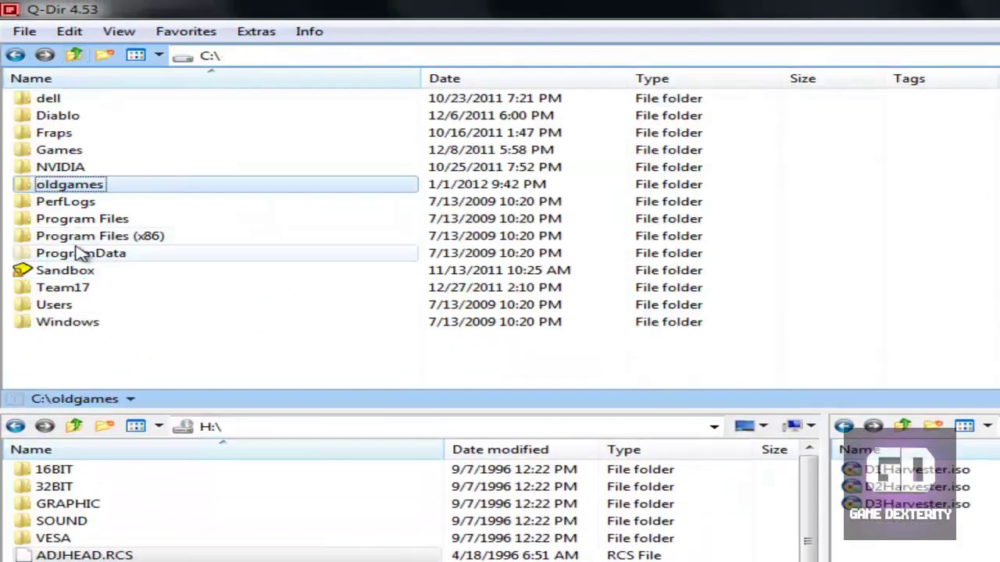
{"action": "double_click", "coordinate": [81, 188]}
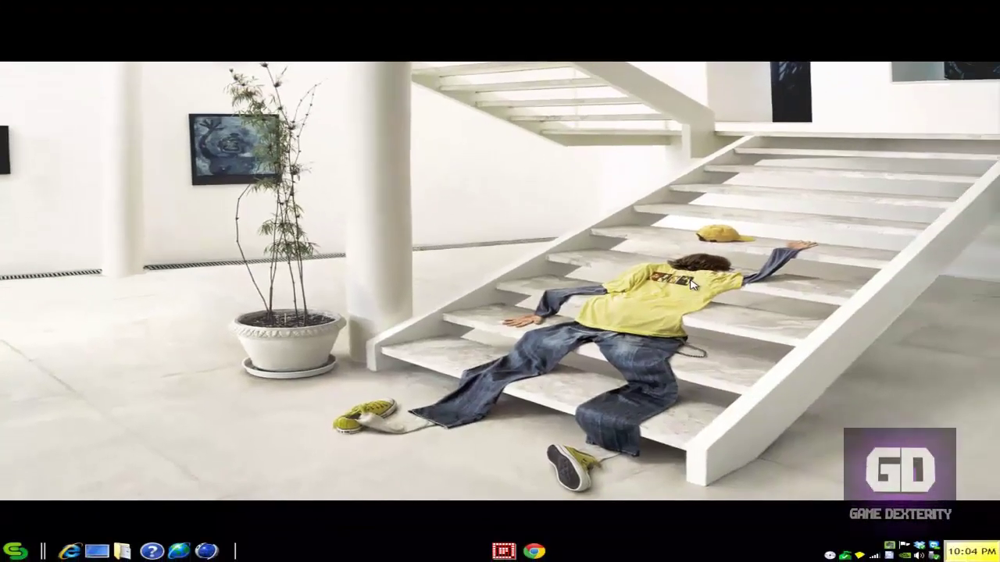
Launch DOSBox from the desktop by searching for "dosb".
{"action": "key", "text": "alt+space"}
{"action": "type", "text": "dosb"}
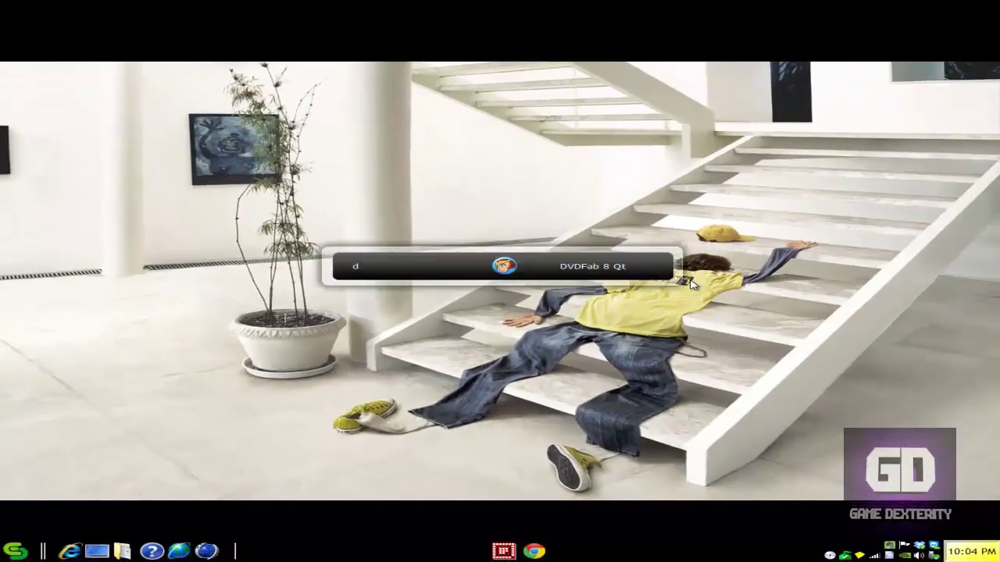
{"action": "key", "text": "Return"}
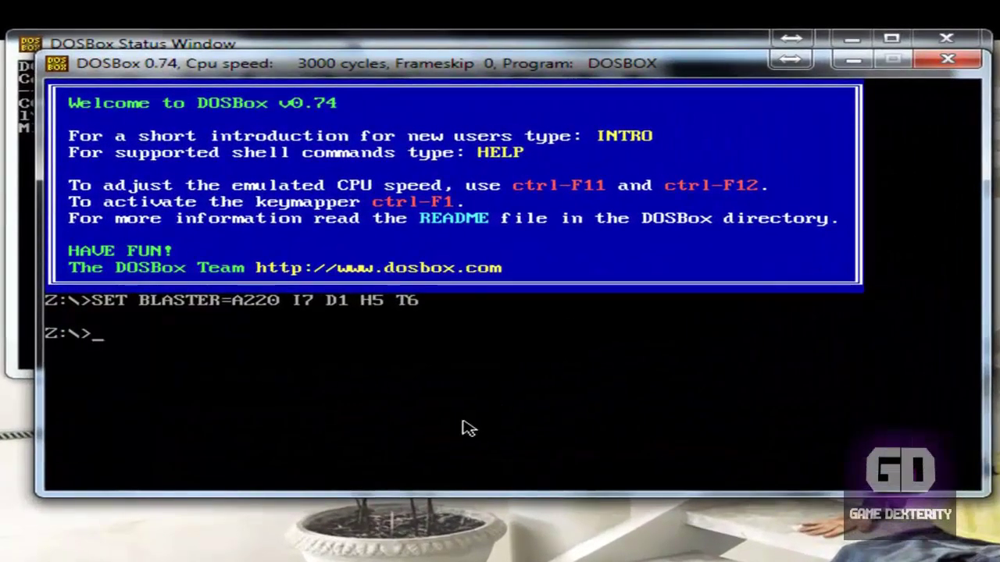
Mount CD drive H: as DOSBox drive D with "mount d h:\ -t cdrom", checking the drive letter in Computer.
{"action": "type", "text": "mount d"}
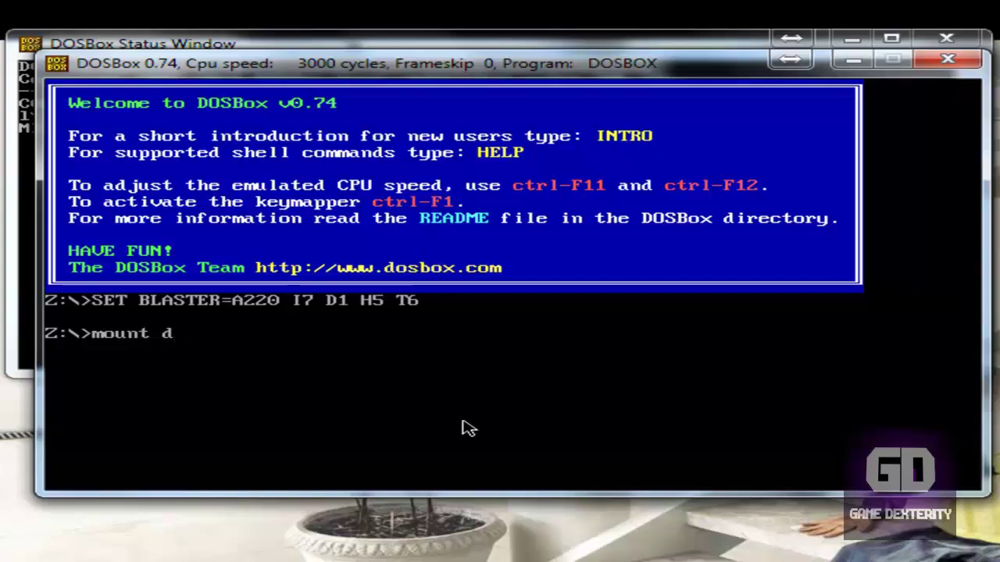
{"action": "type", "text": "h:\\"}
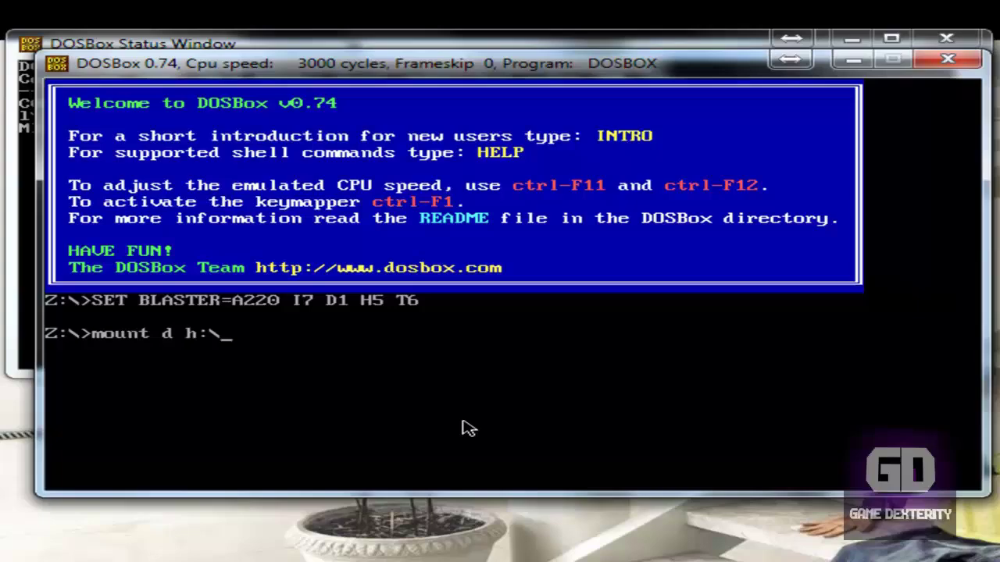
{"action": "right_click", "coordinate": [461, 429]}
{"action": "left_click", "coordinate": [589, 453]}
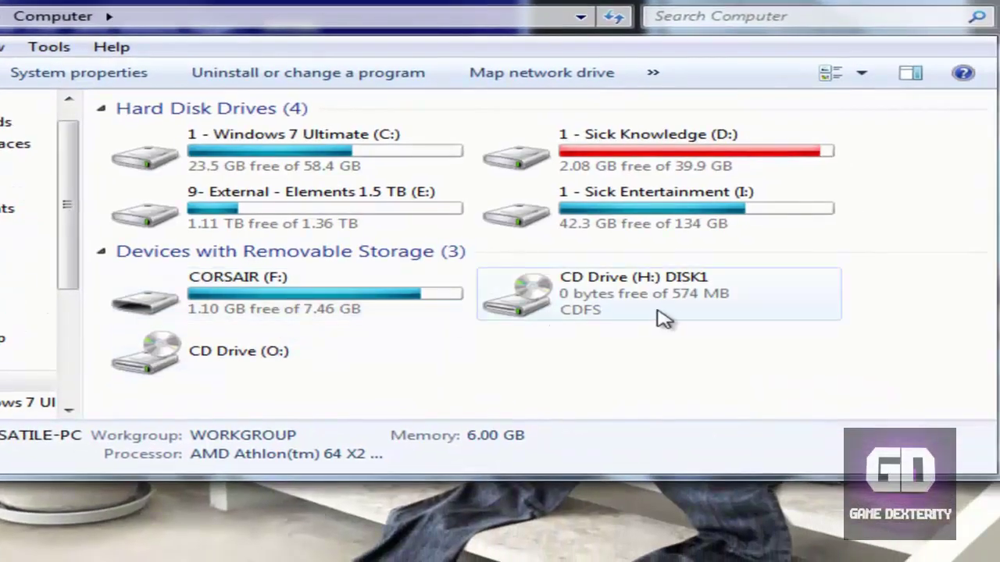
{"action": "left_click", "coordinate": [690, 310]}
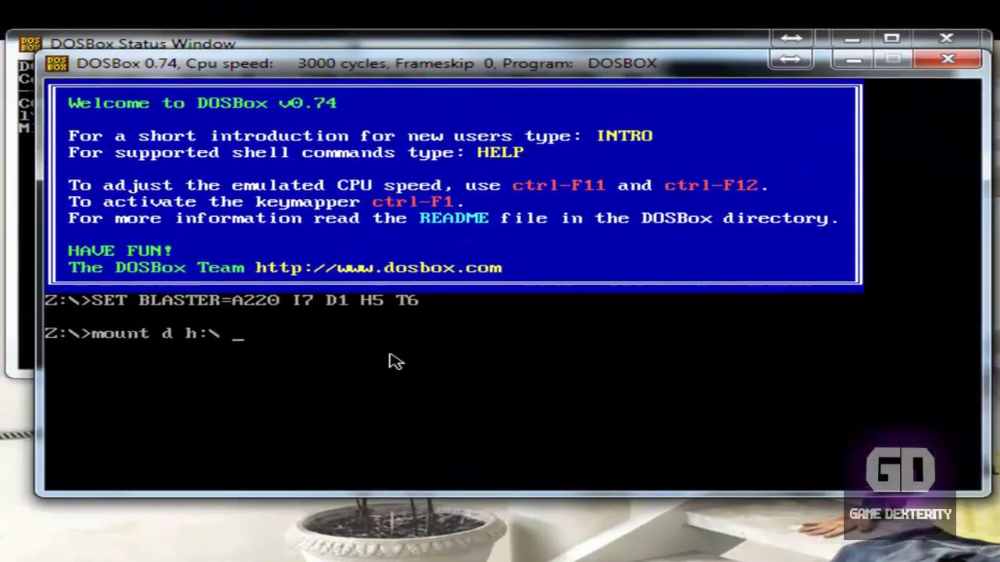
{"action": "type", "text": "-t cdrom"}
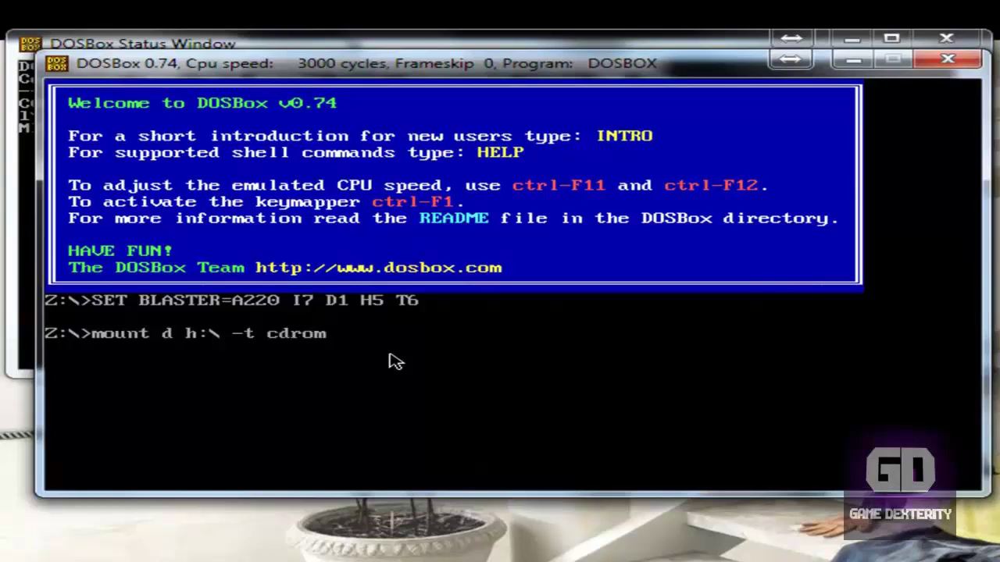
{"action": "key", "text": "Return"}
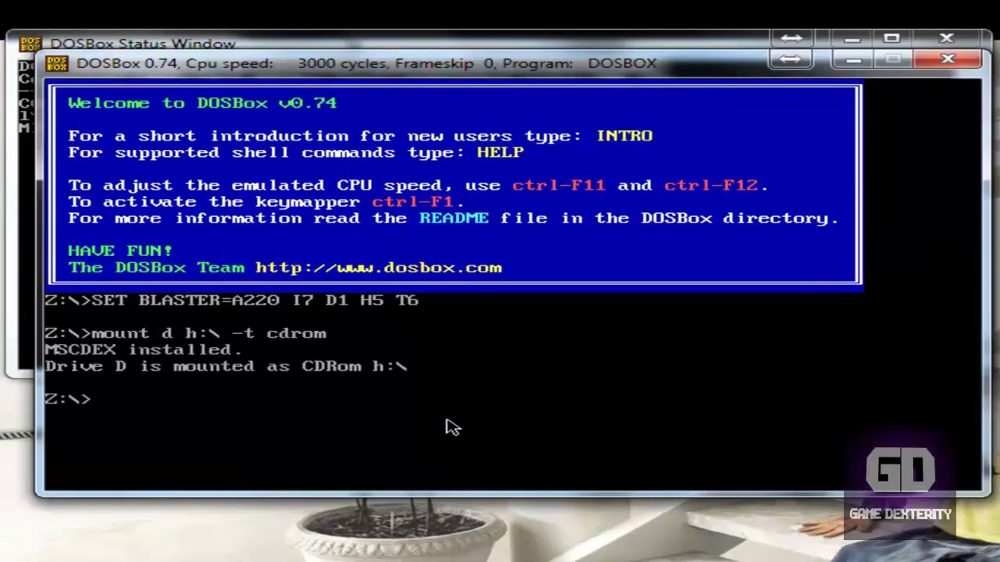
Mount the c:\oldgames folder as DOSBox drive C with "mount c c:\oldgames".
{"action": "type", "text": "night"}
{"action": "key", "text": "BackSpace"}
{"action": "key", "text": "BackSpace"}
{"action": "key", "text": "BackSpace"}
{"action": "key", "text": "BackSpace"}
{"action": "key", "text": "BackSpace"}
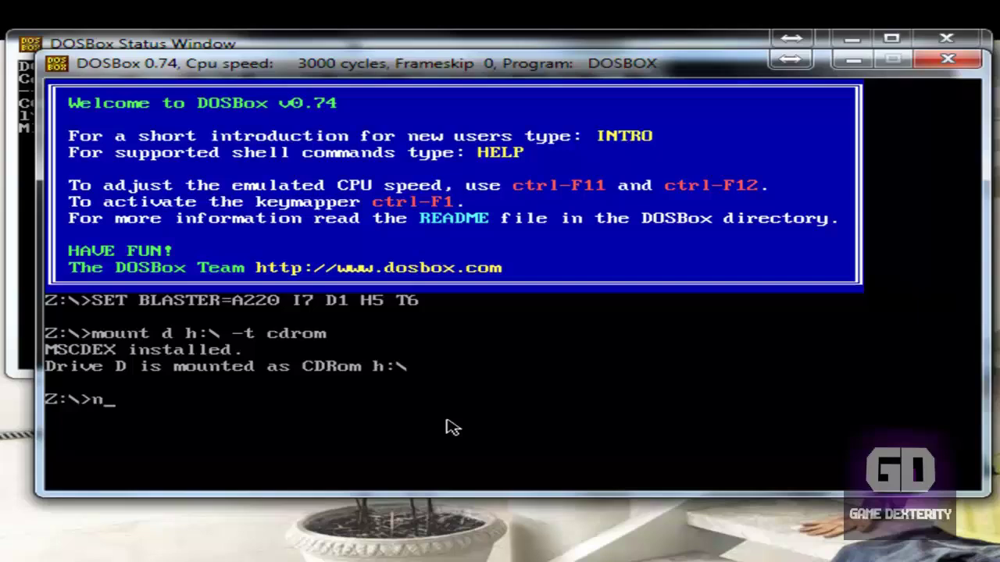
{"action": "type", "text": "mount c "}
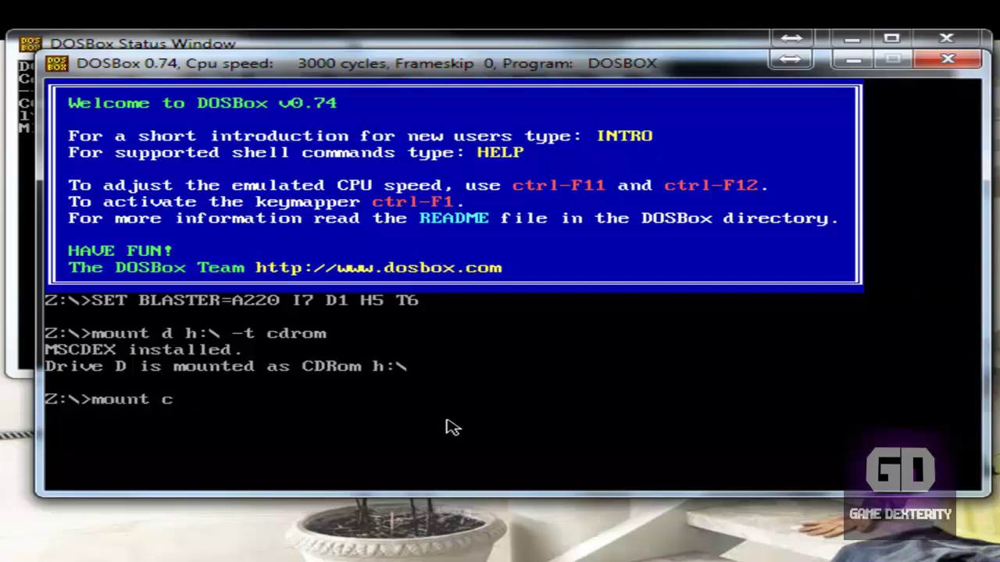
{"action": "type", "text": "c:\\oldgames"}
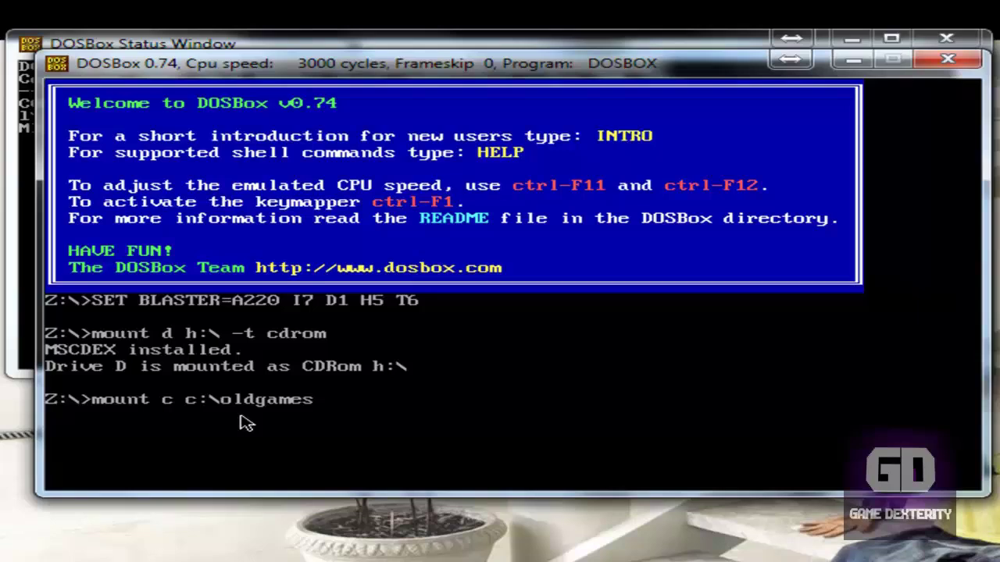
{"action": "key", "text": "Return"}
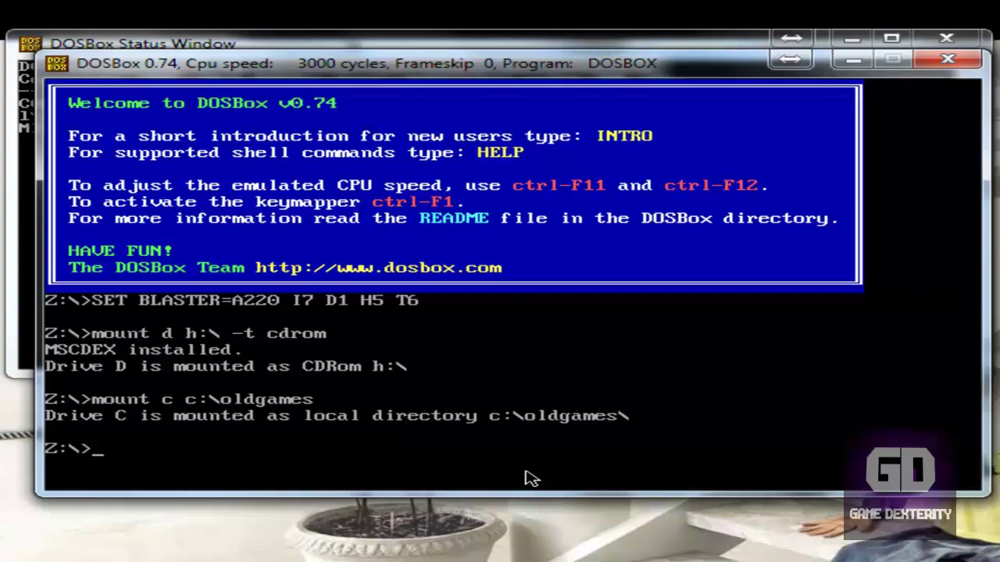
Switch to drive D: and list the disc's contents with dir.
{"action": "type", "text": "d:"}
{"action": "key", "text": "Return"}
{"action": "type", "text": "dir"}
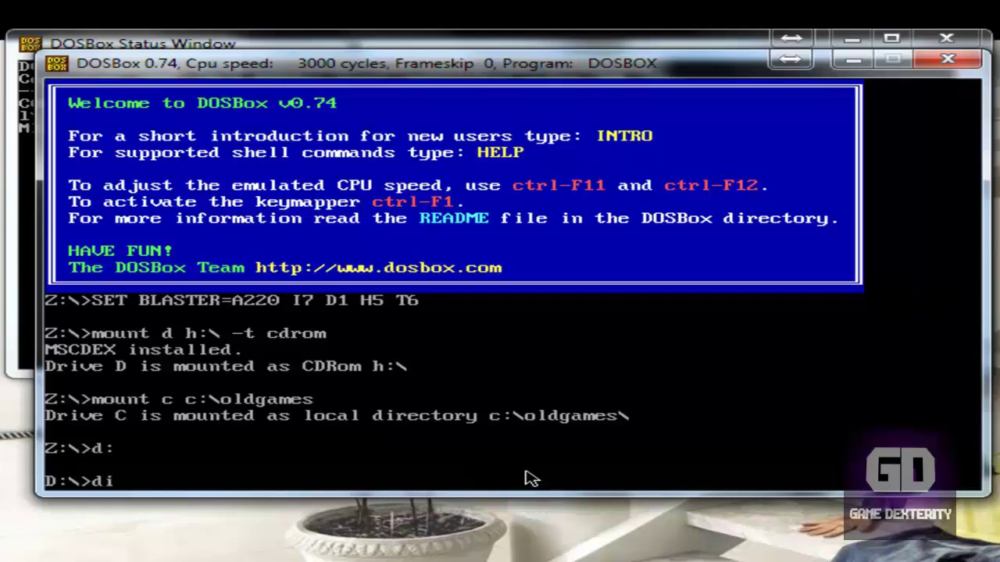
{"action": "key", "text": "Return"}
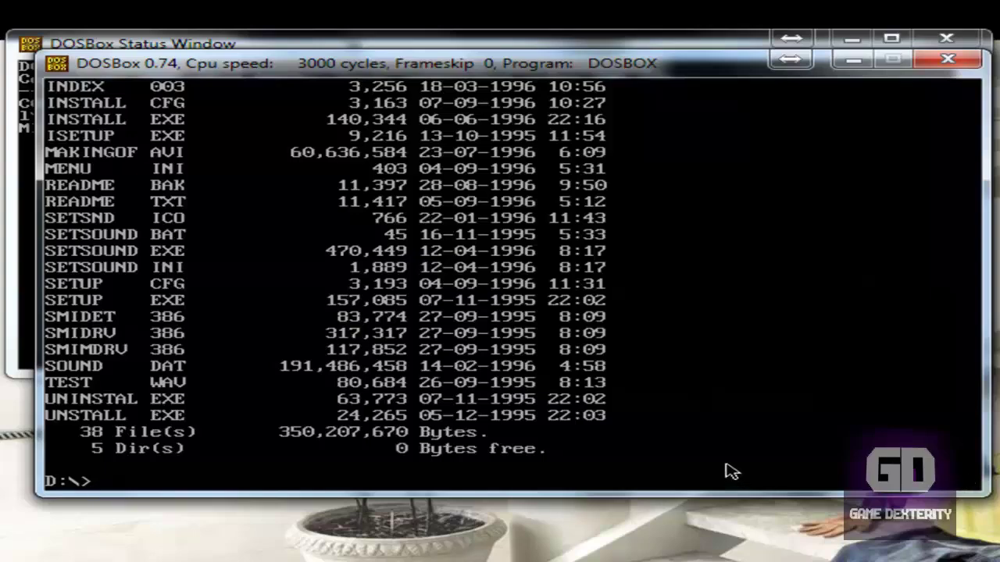
Run "install" from drive D: and complete the Full install of Harvester, continuing past the readme.
{"action": "type", "text": "install"}
{"action": "key", "text": "Return"}
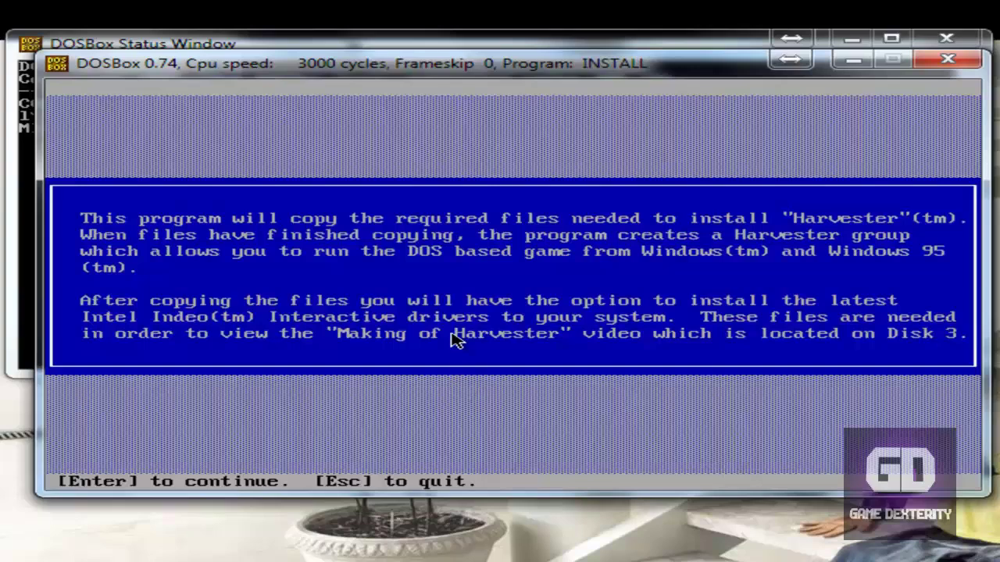
{"action": "key", "text": "Return"}
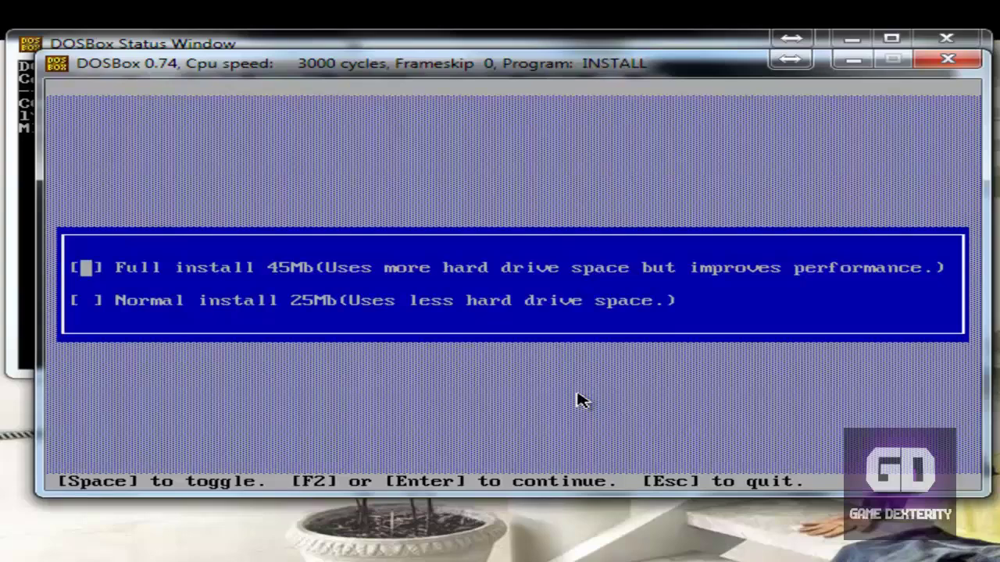
{"action": "key", "text": "Return"}
{"action": "key", "text": "Return"}
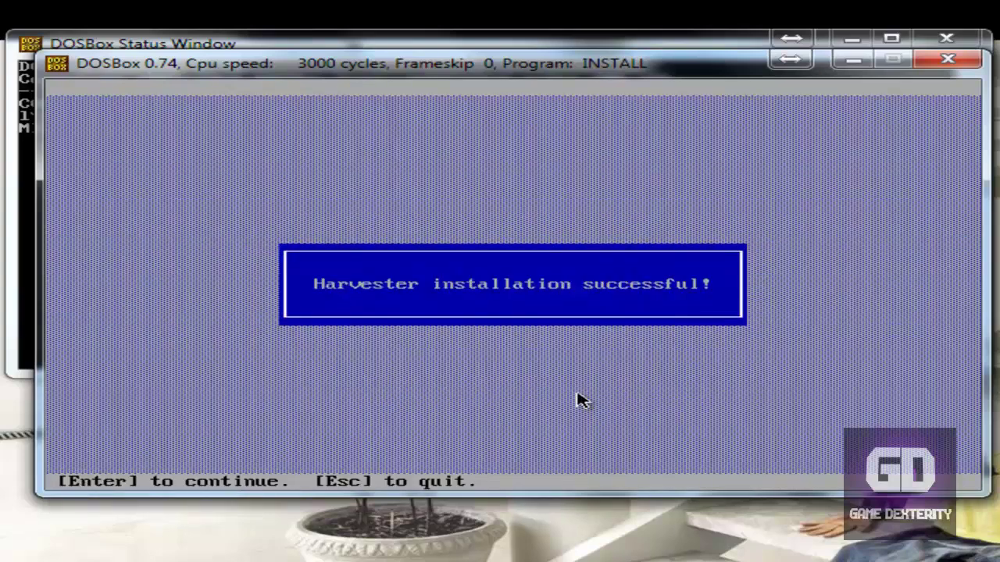
{"action": "key", "text": "Return"}
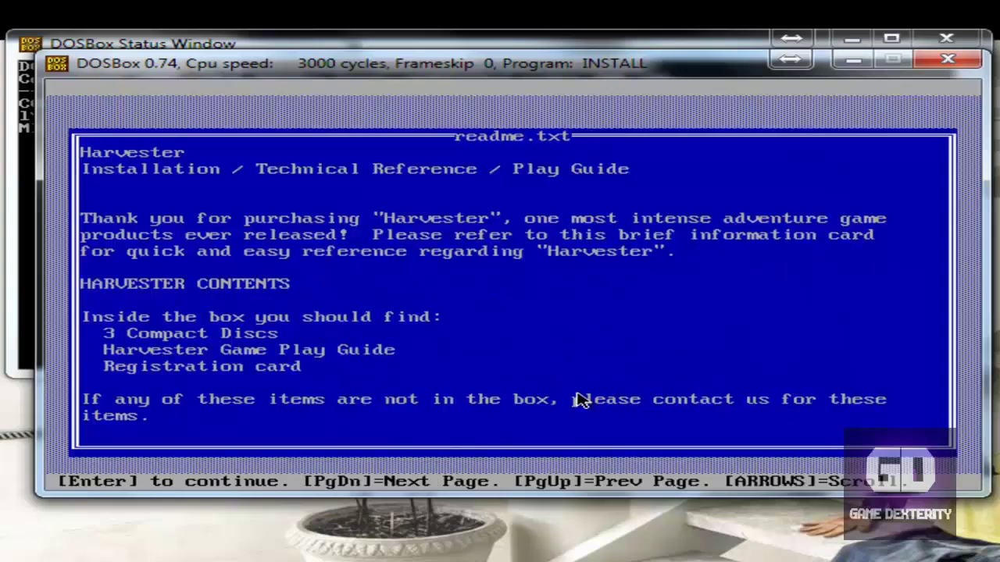
{"action": "key", "text": "Return"}
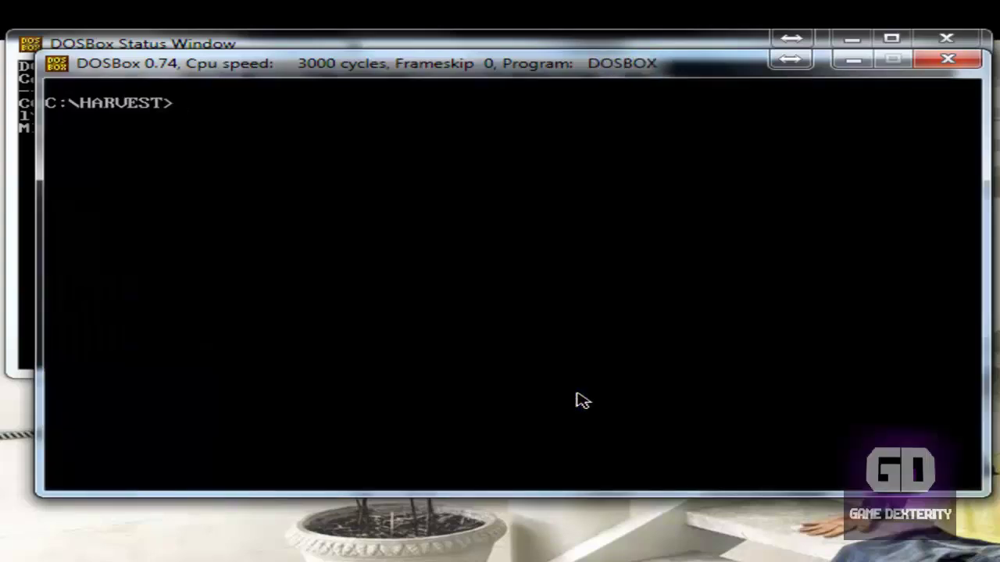
Start the game from C:\HARVEST with the command "harvest" and exit the gameplay tips.
{"action": "type", "text": "harvest"}
{"action": "key", "text": "Return"}
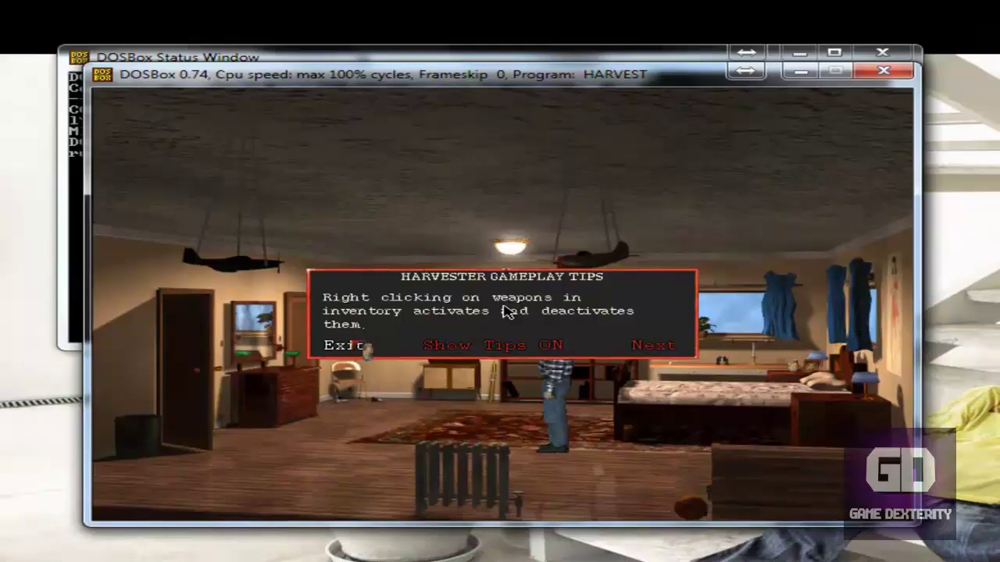
{"action": "left_click", "coordinate": [363, 346]}
Talk to the boy in the living room, end the conversation with BYE and open the game's main menu.
{"action": "left_click", "coordinate": [357, 428]}
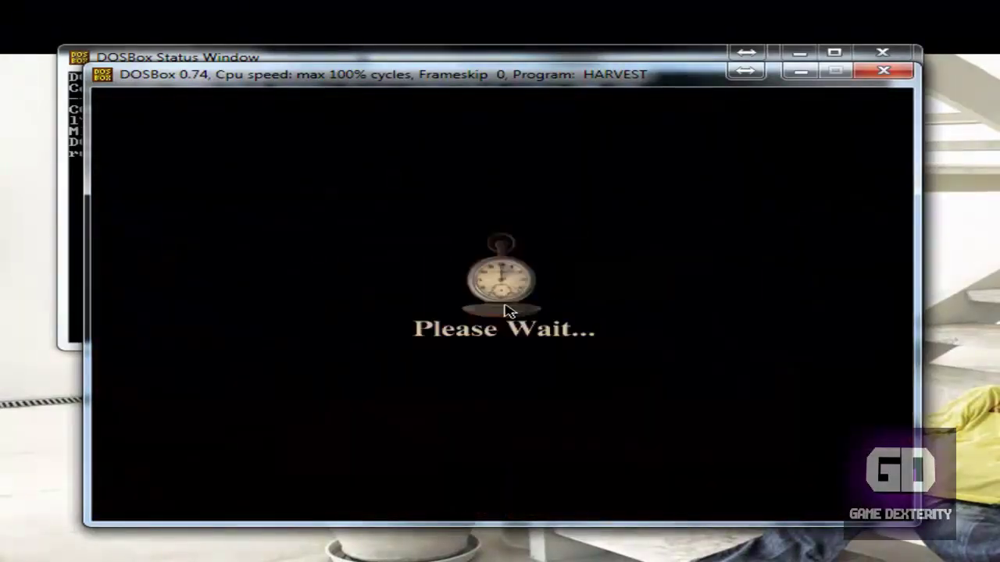
{"action": "left_click", "coordinate": [504, 311]}
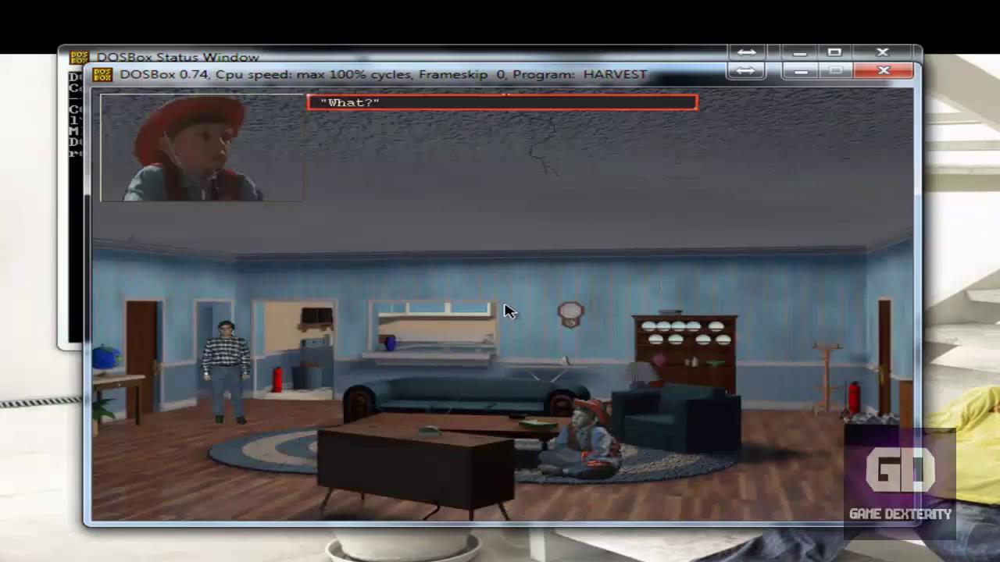
{"action": "key", "text": "1"}
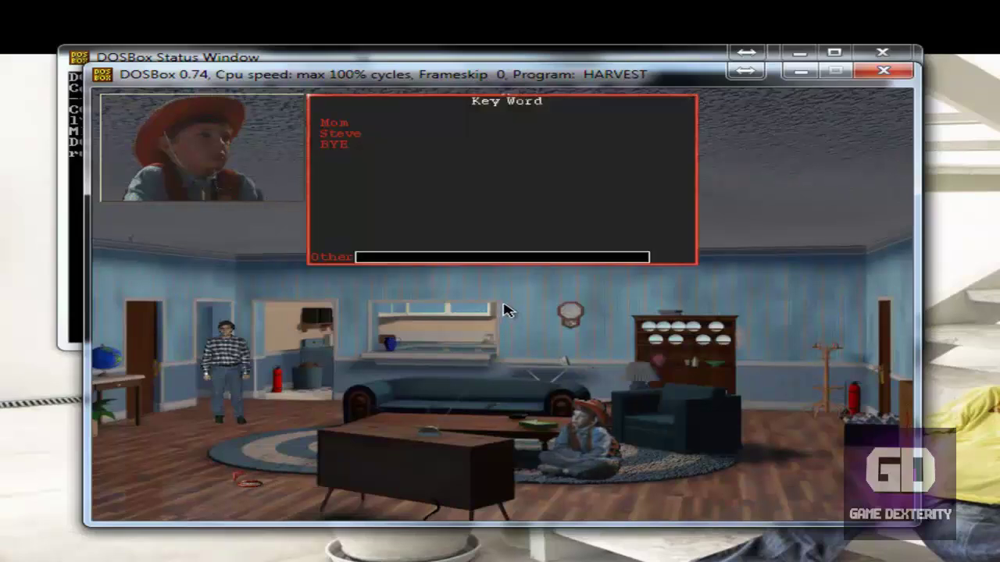
{"action": "key", "text": "3"}
{"action": "key", "text": "Escape"}
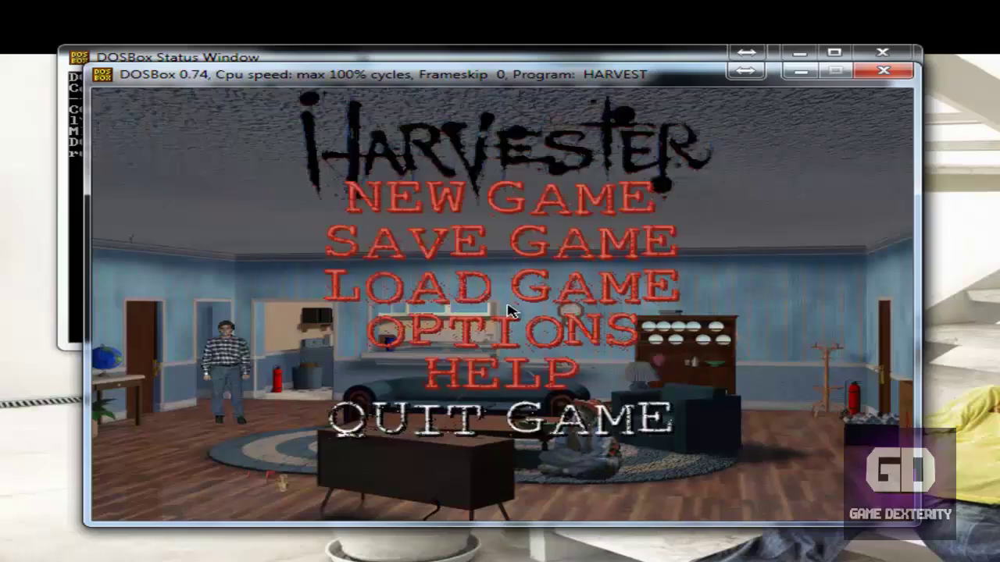
Quit Harvester, confirming the quit prompt, and close DOSBox with the command "exit".
{"action": "key", "text": "Escape"}
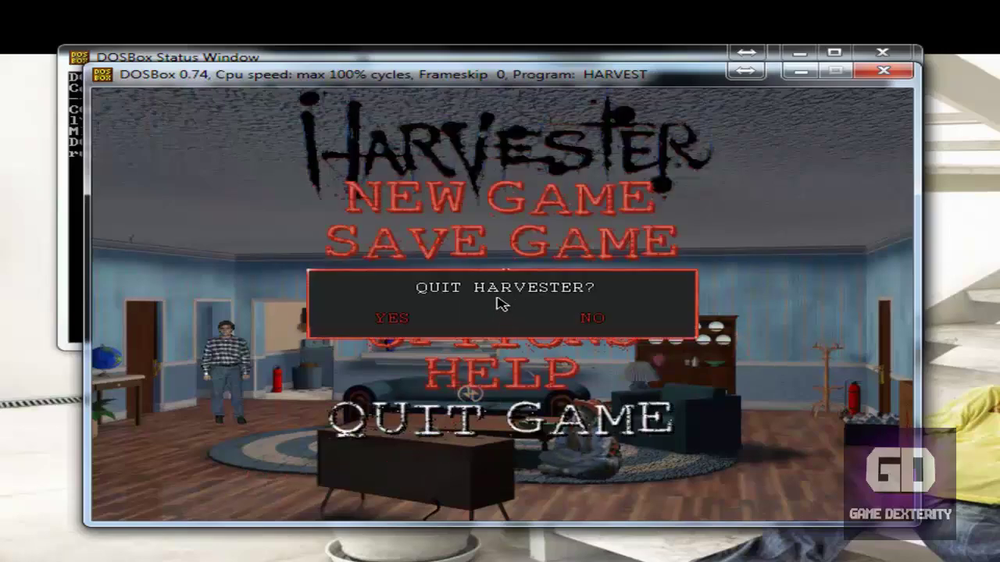
{"action": "key", "text": "y"}
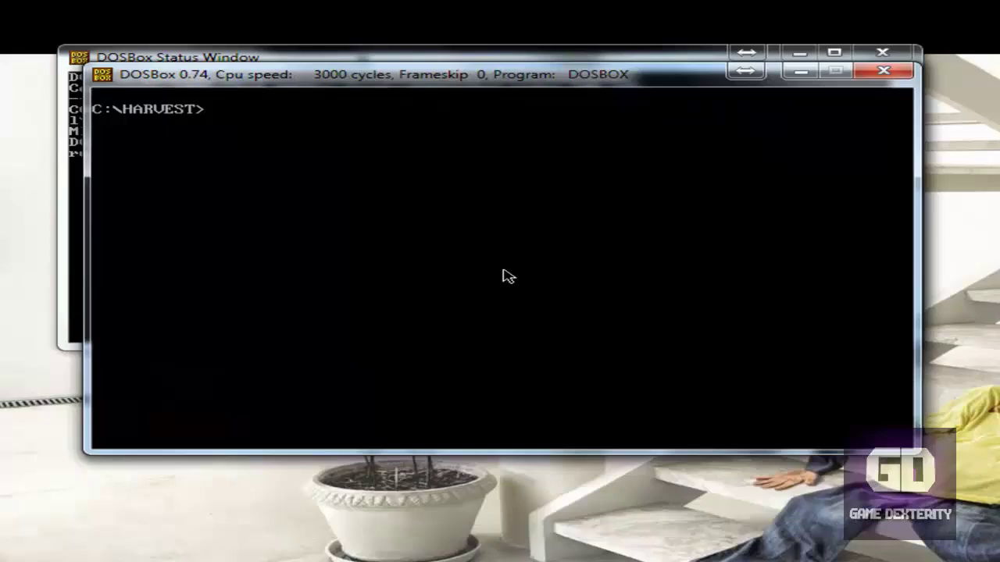
{"action": "type", "text": "exit"}
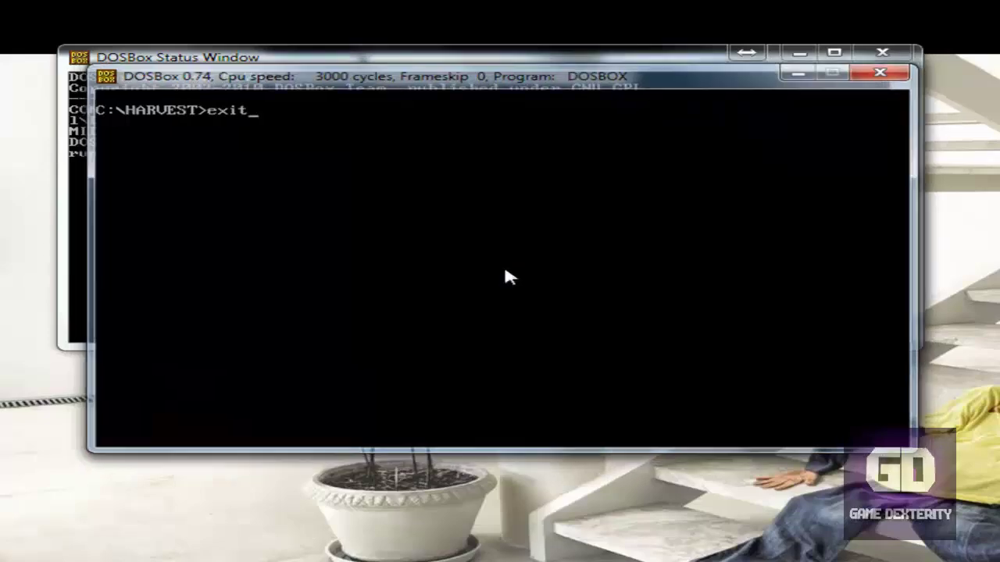
{"action": "key", "text": "Return"}
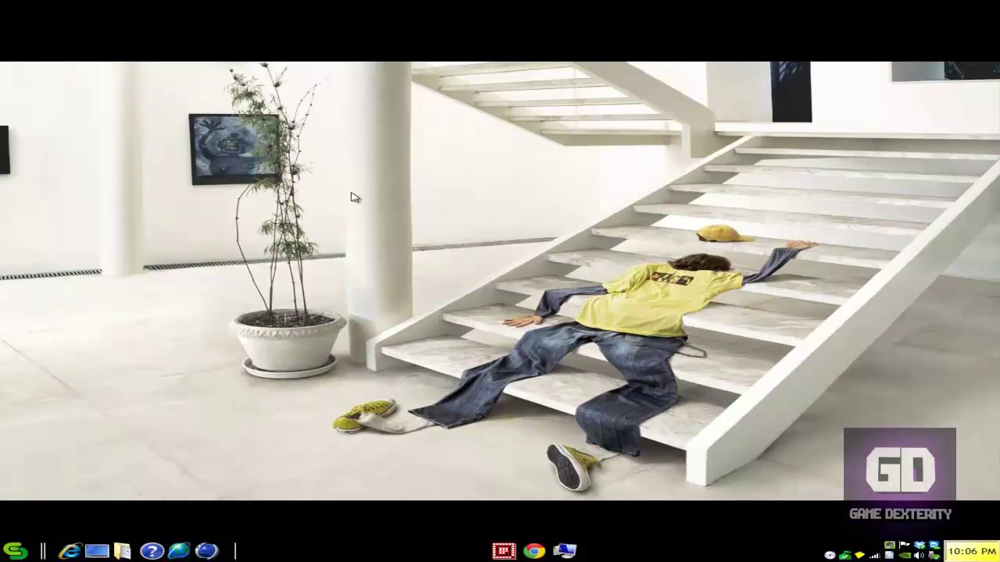
Launch DOSBox 0.74 again and mount the game folder with "mount c c:\oldgames".
{"action": "key", "text": "alt+space"}
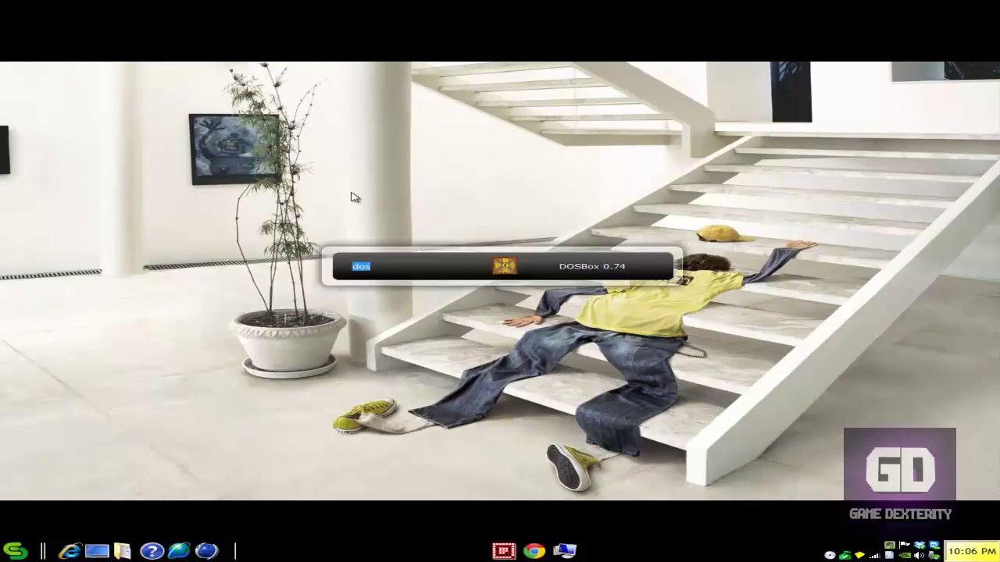
{"action": "key", "text": "Return"}
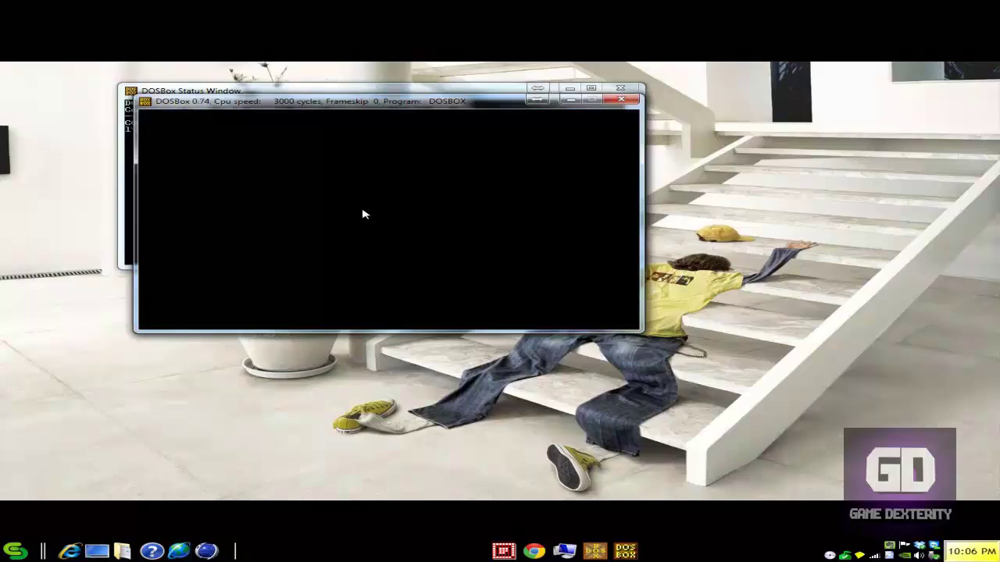
{"action": "type", "text": "mount c c:"}
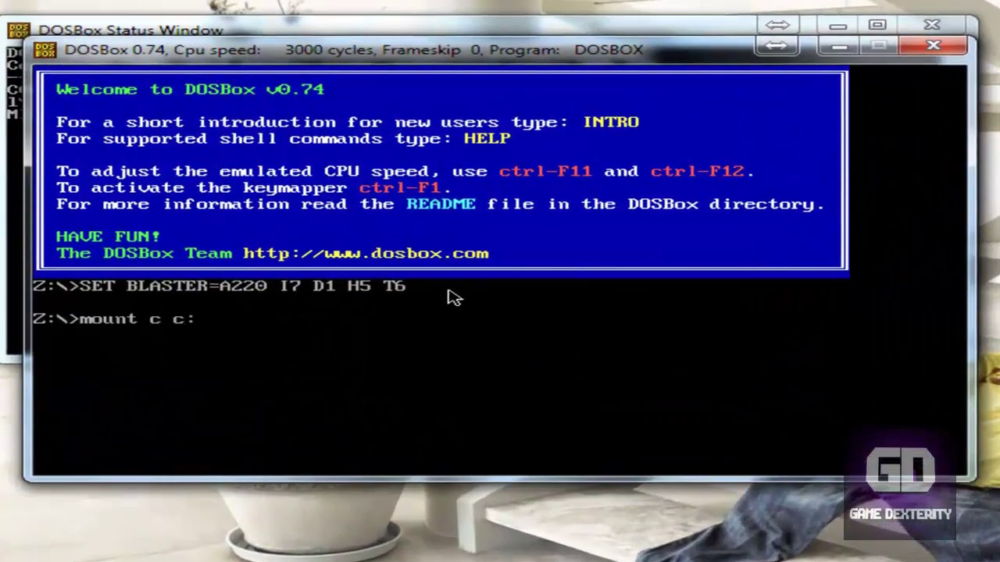
{"action": "type", "text": "\\oldgames"}
{"action": "key", "text": "Return"}
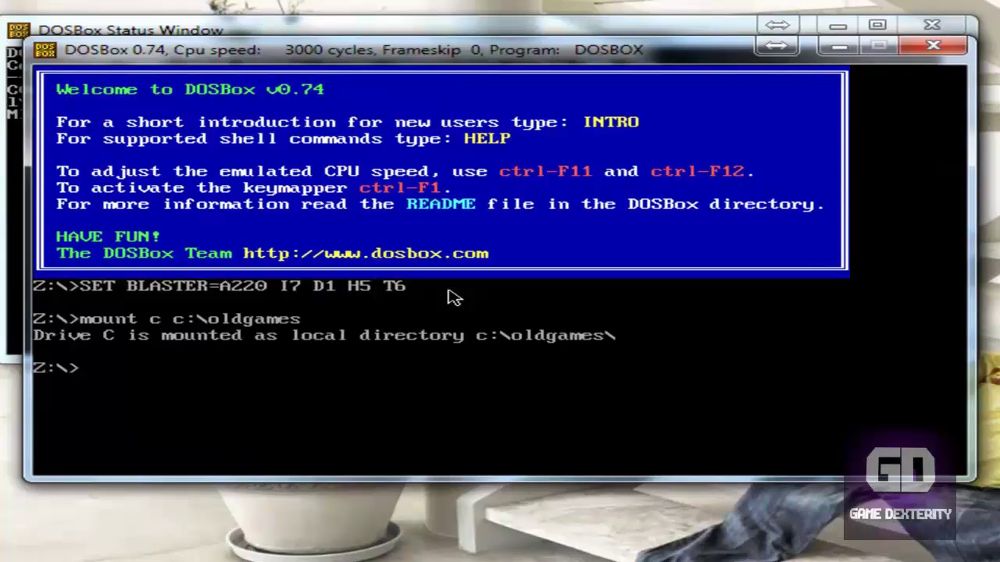
Switch to drive C: and list its contents with dir.
{"action": "type", "text": "c:"}
{"action": "key", "text": "Return"}
{"action": "type", "text": "dir"}
{"action": "key", "text": "Return"}
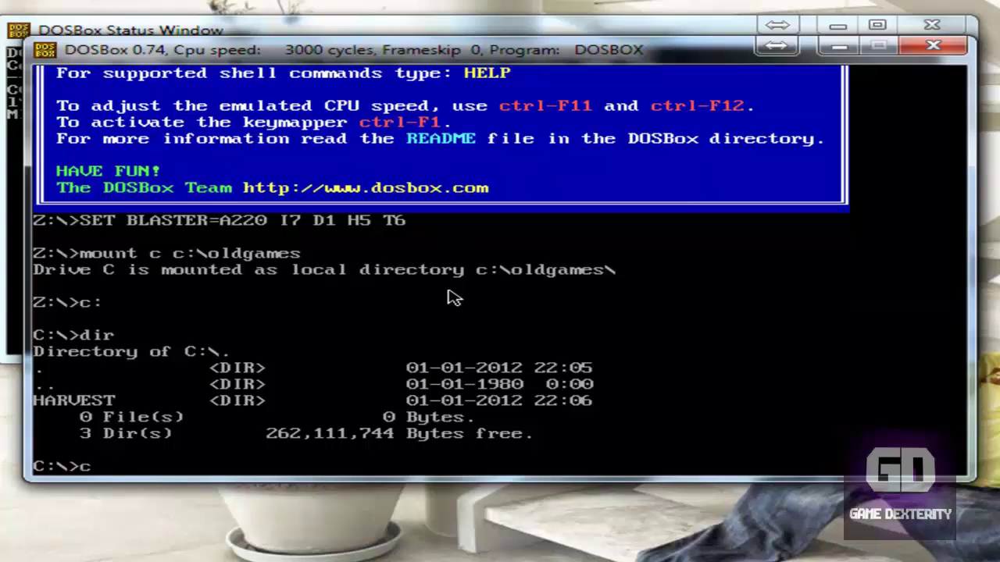
Change to the HARVEST directory with "cd harvest" and try to start the game with "harvest".
{"action": "type", "text": "cd harvest"}
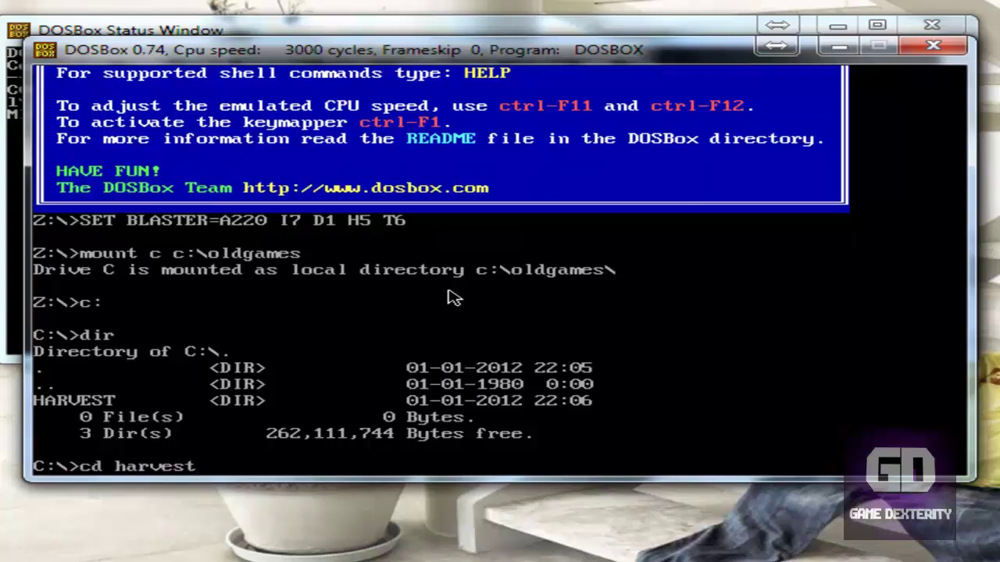
{"action": "key", "text": "Return"}
{"action": "type", "text": "harvest"}
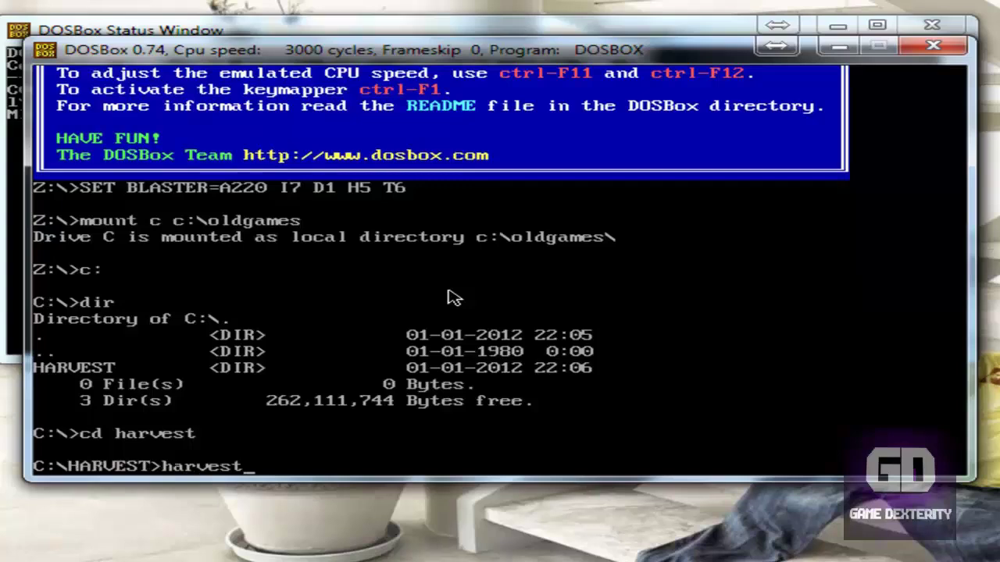
{"action": "key", "text": "Return"}
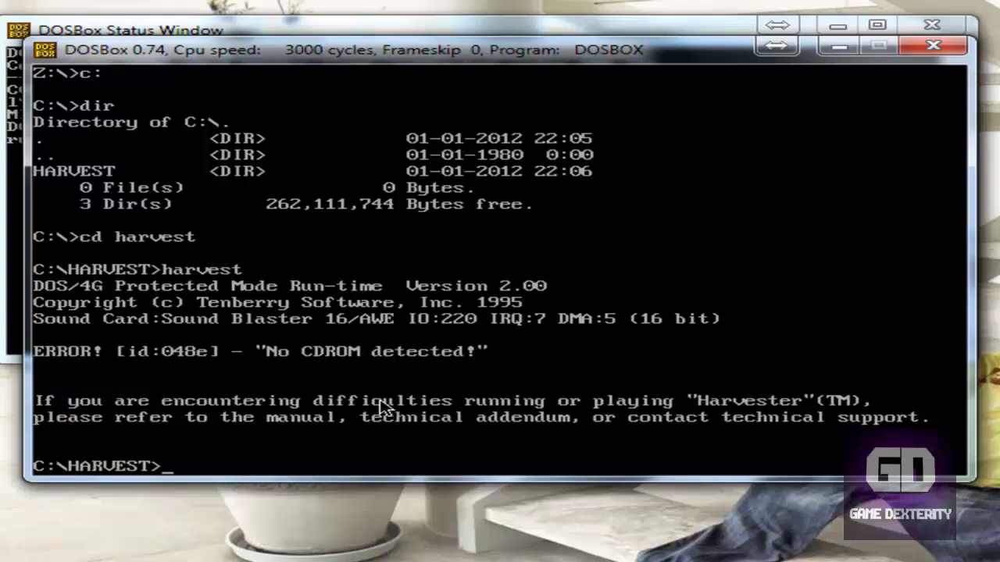
Mount the disc with "mount d h:\ -t cdrom" and start the game with "harvest".
{"action": "type", "text": "mount"}
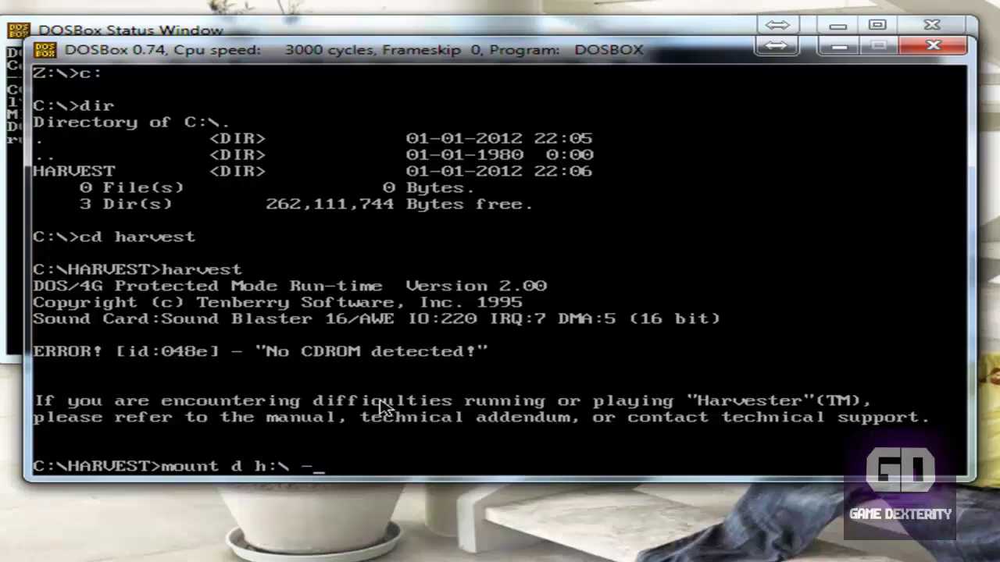
{"action": "type", "text": "d h:\\ -t cdrom"}
{"action": "key", "text": "Return"}
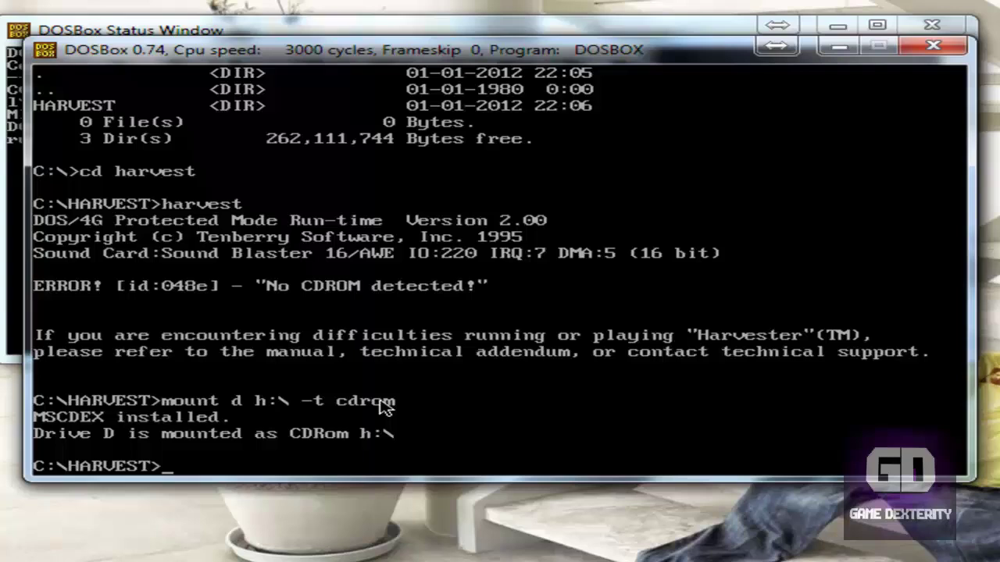
{"action": "type", "text": "harvest"}
{"action": "key", "text": "Return"}
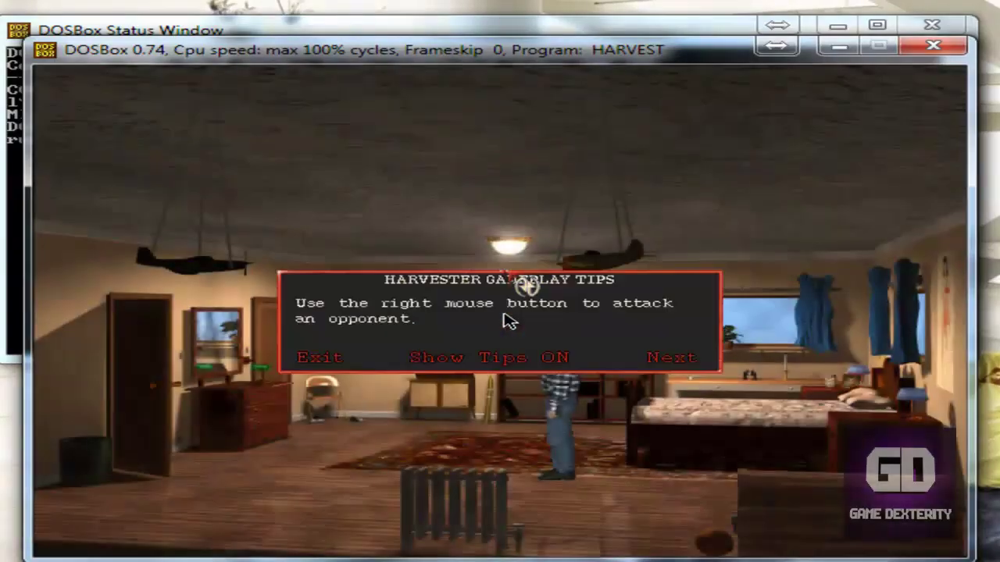
Dismiss the gameplay tips and quit Harvester through its main menu, answering YES to the quit prompt.
{"action": "left_click", "coordinate": [509, 319]}
{"action": "key", "text": "Escape"}
{"action": "key", "text": "Down"}
{"action": "key", "text": "Down"}
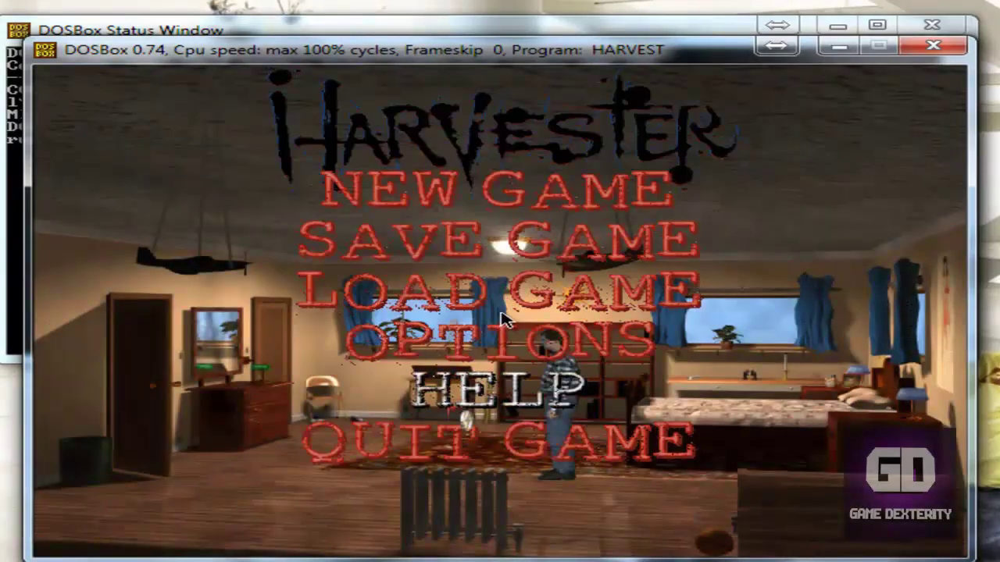
{"action": "key", "text": "Down"}
{"action": "key", "text": "Return"}
{"action": "key", "text": "Left"}
{"action": "key", "text": "Return"}
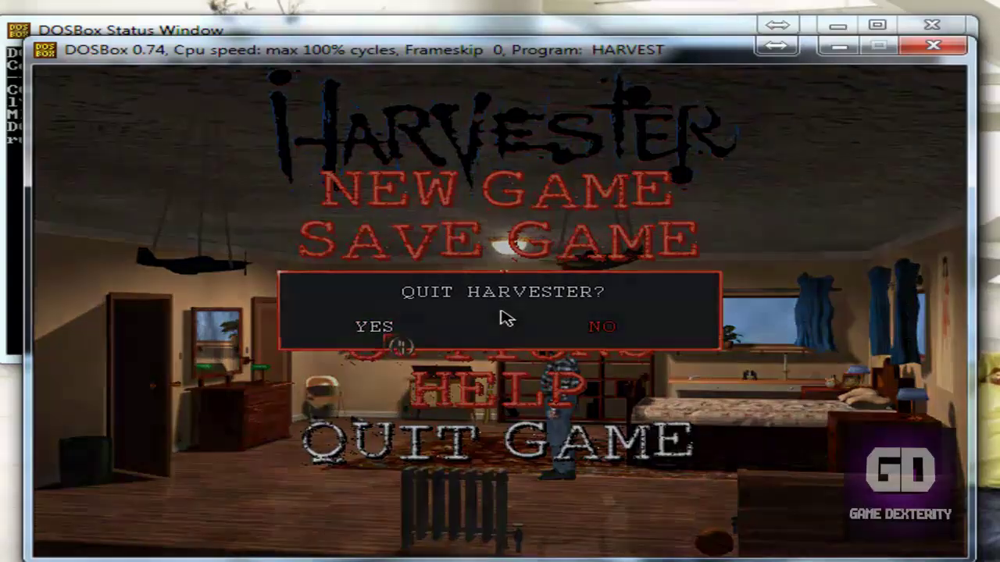
Close DOSBox from the C:\HARVEST prompt with the command "exit".
{"action": "type", "text": "quit"}
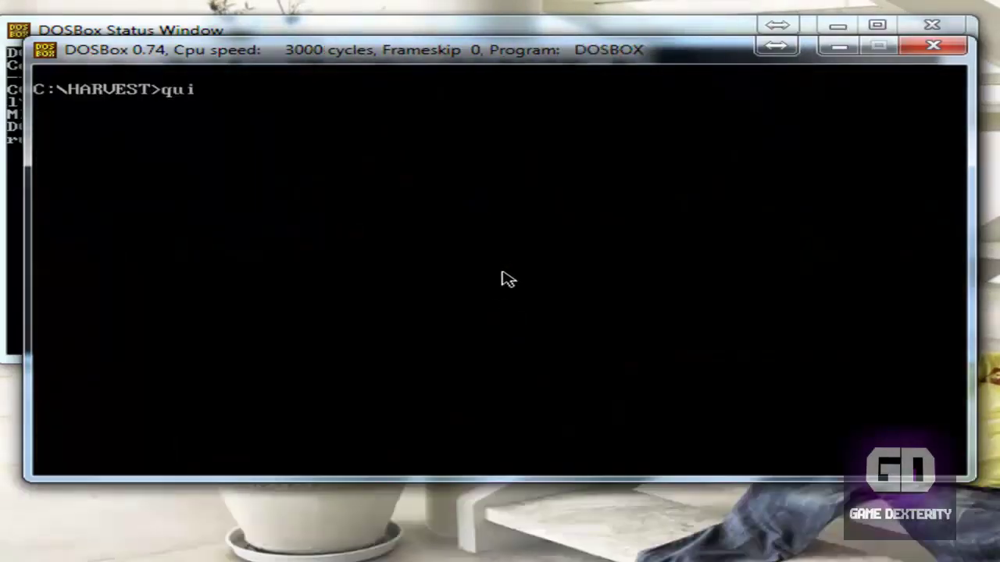
{"action": "key", "text": "Return"}
{"action": "type", "text": "exit"}
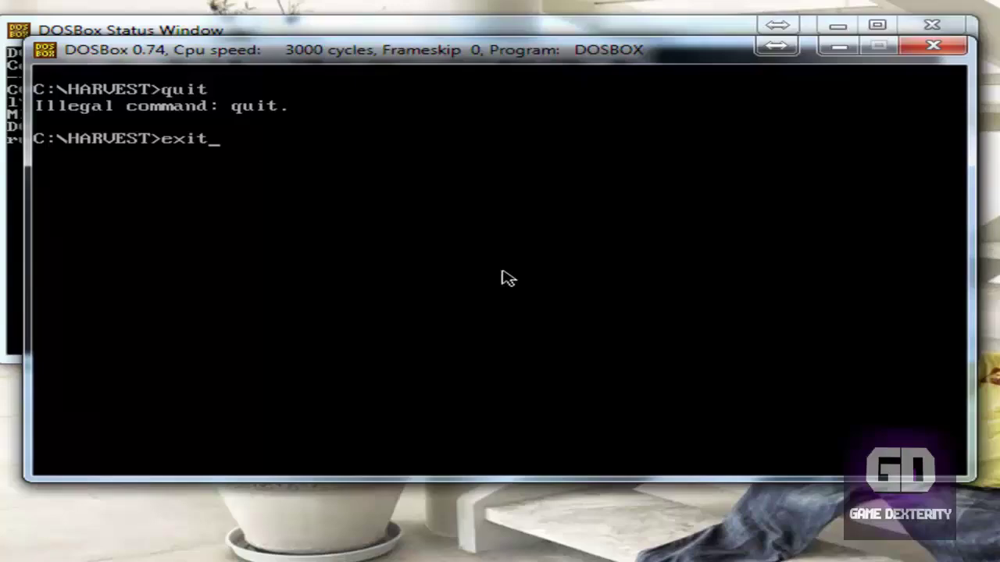
{"action": "key", "text": "Return"}
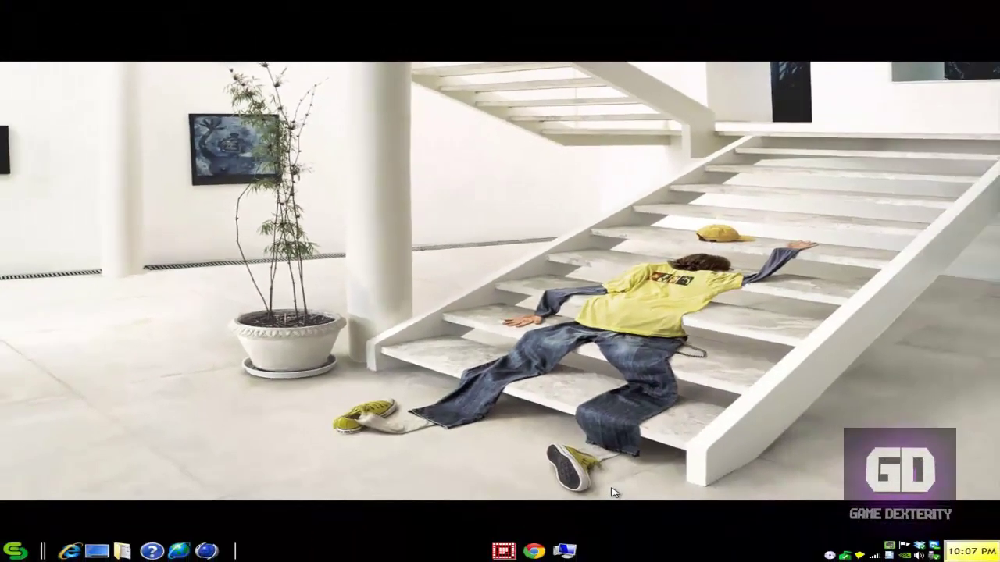